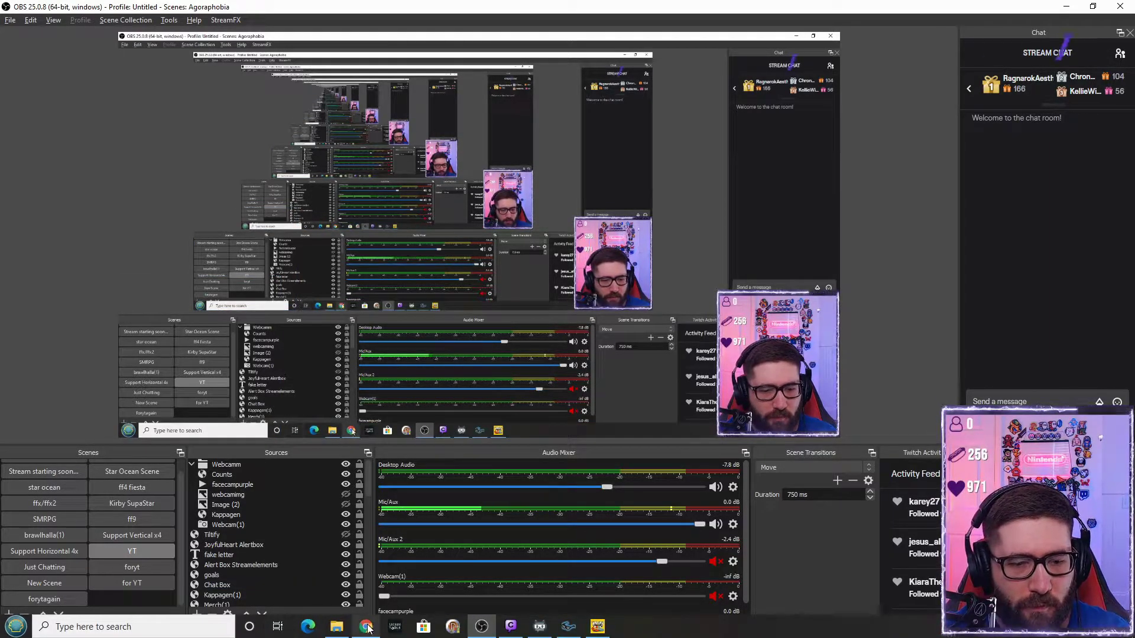
# Switch from Chrome's Chatty download page to the See Through Windows tab
pyautogui.click(366, 626)
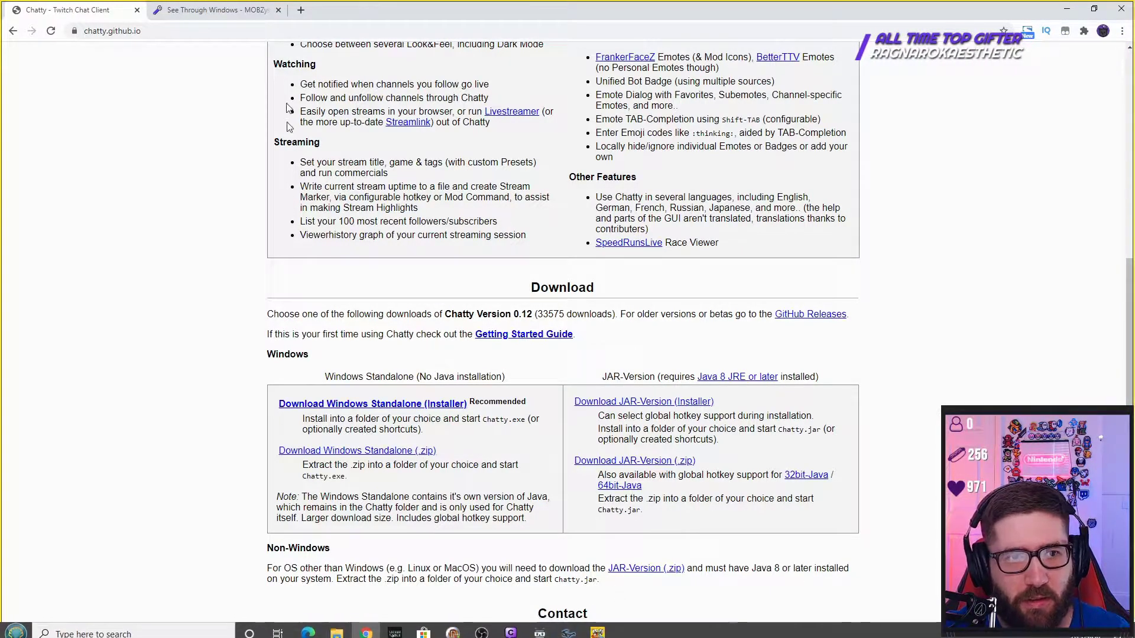
pyautogui.click(218, 12)
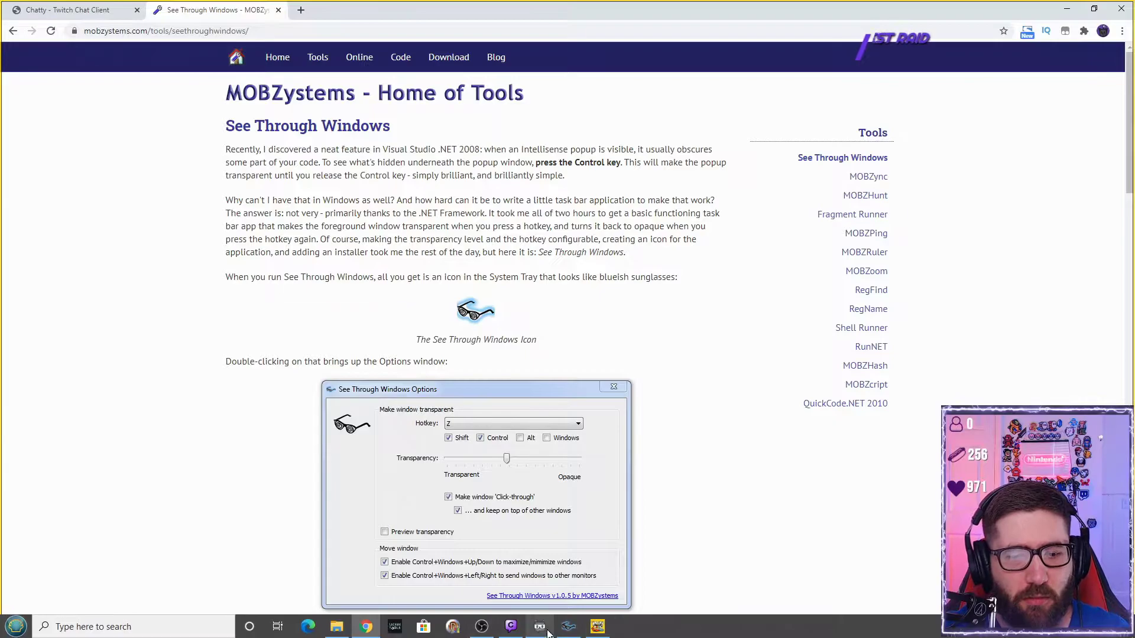
# Bring up See Through Windows options and minimize Chrome to reveal OBS behind it
pyautogui.click(572, 627)
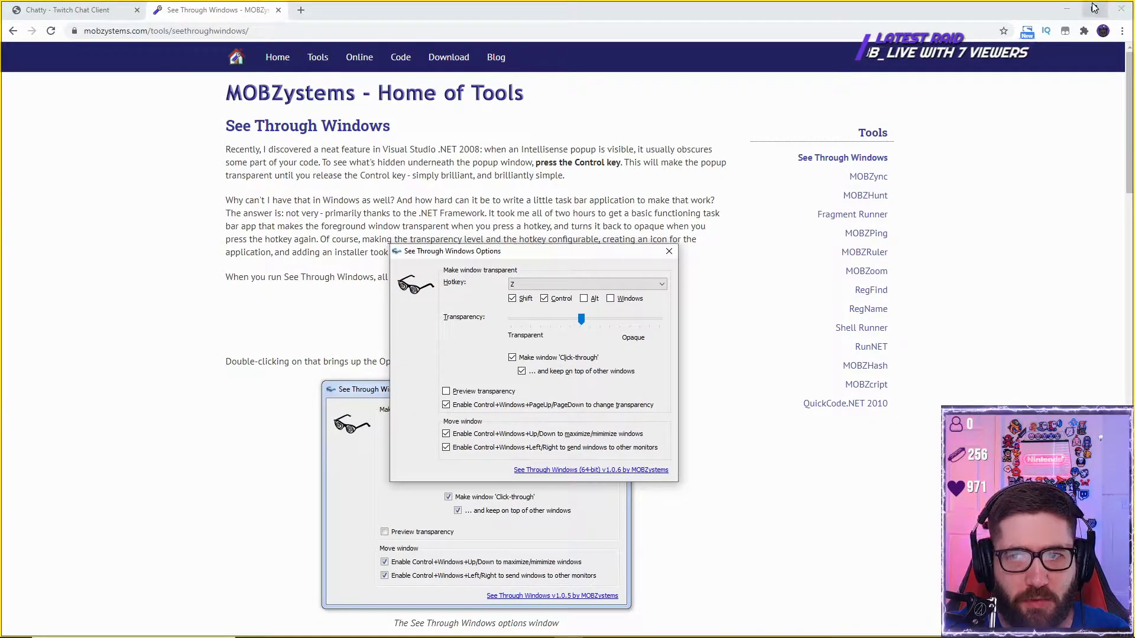
pyautogui.click(1066, 9)
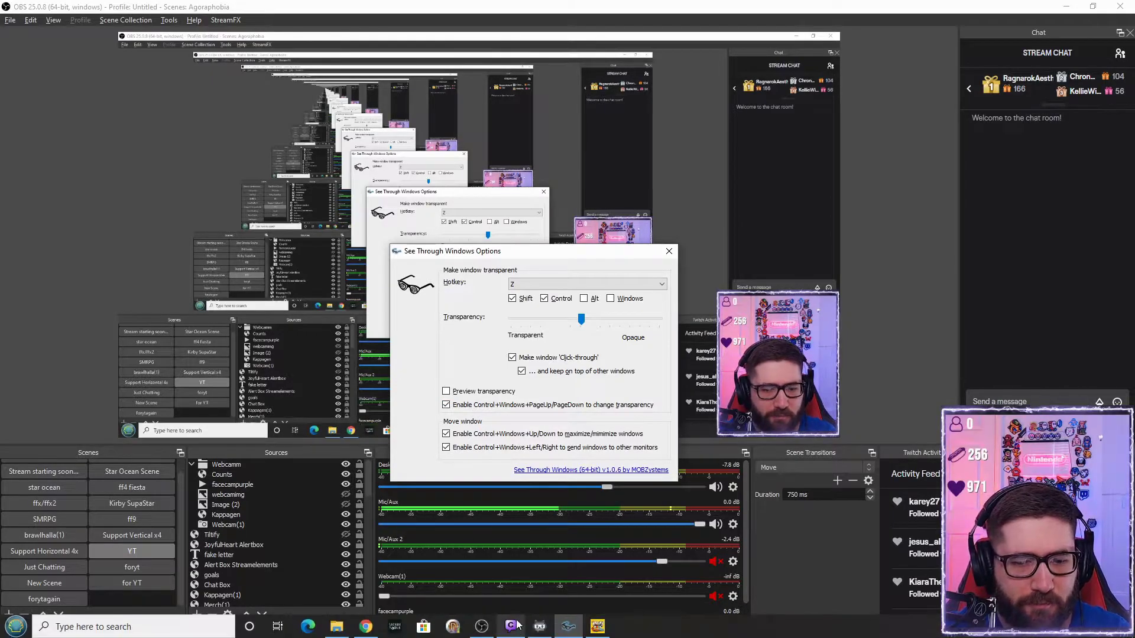
# Bring Chatty forward and join the gsfeare channel from its Connect dialog
pyautogui.click(511, 626)
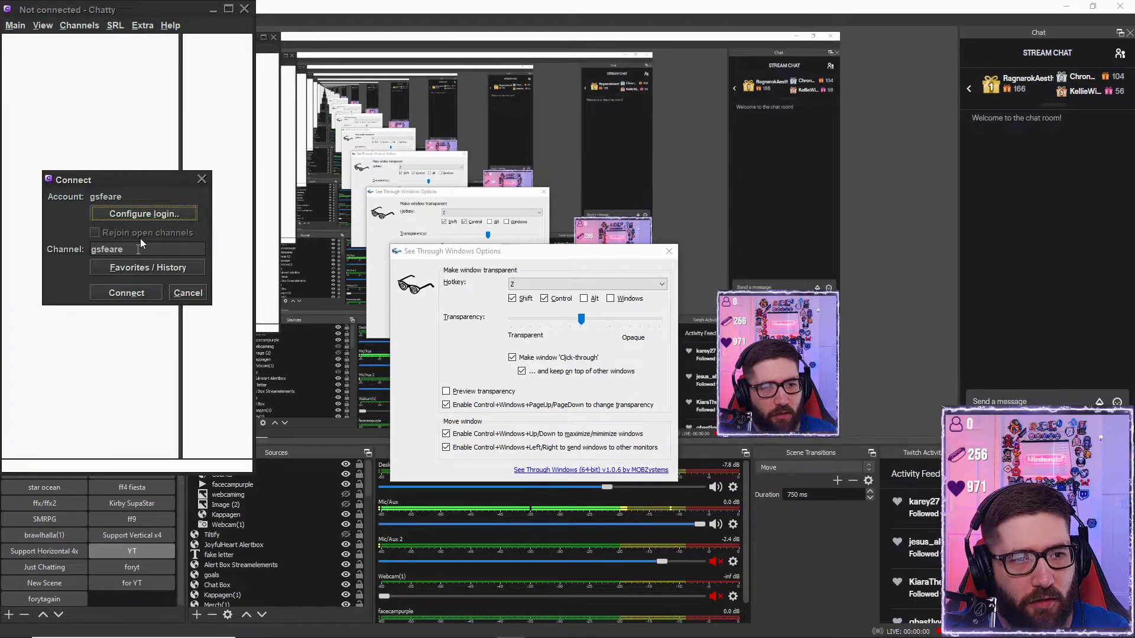
pyautogui.click(127, 293)
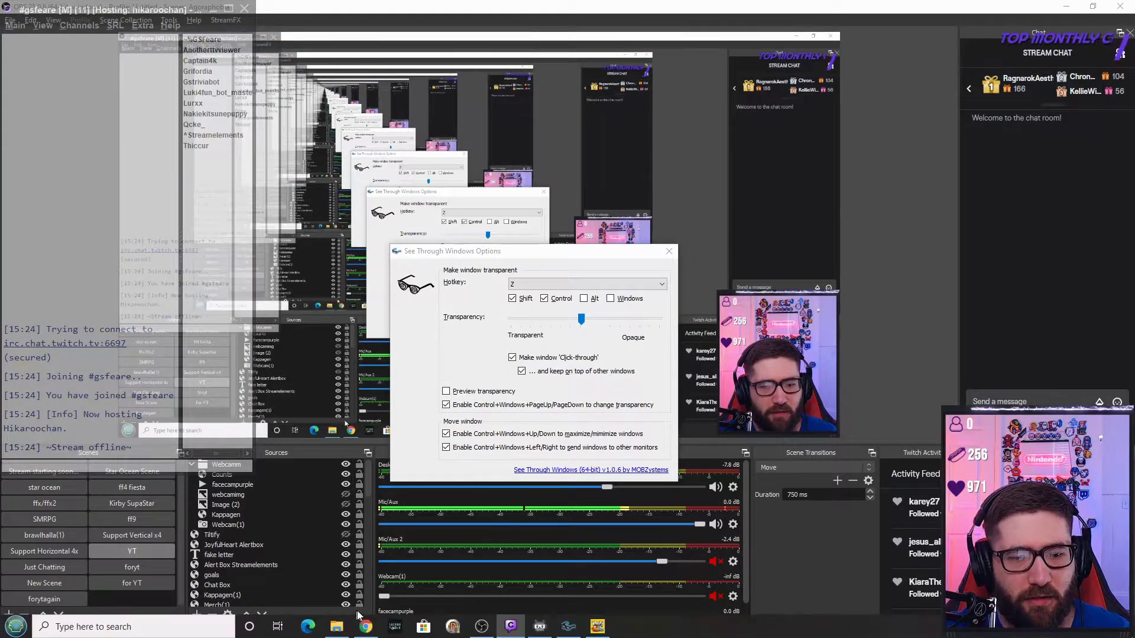
pyautogui.click(364, 627)
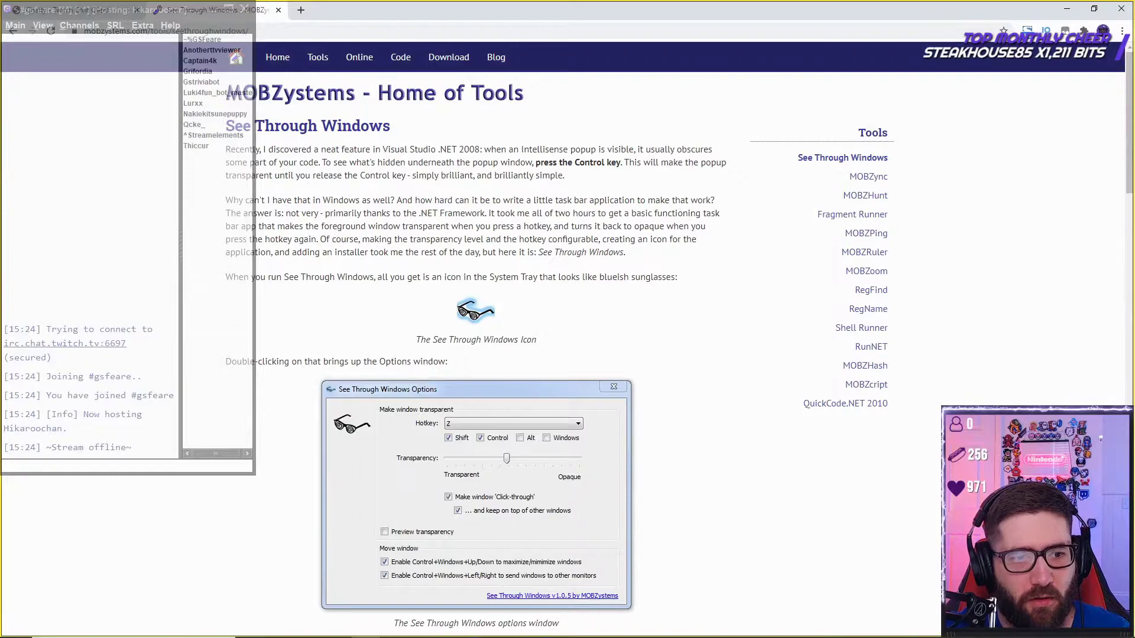
pyautogui.click(394, 626)
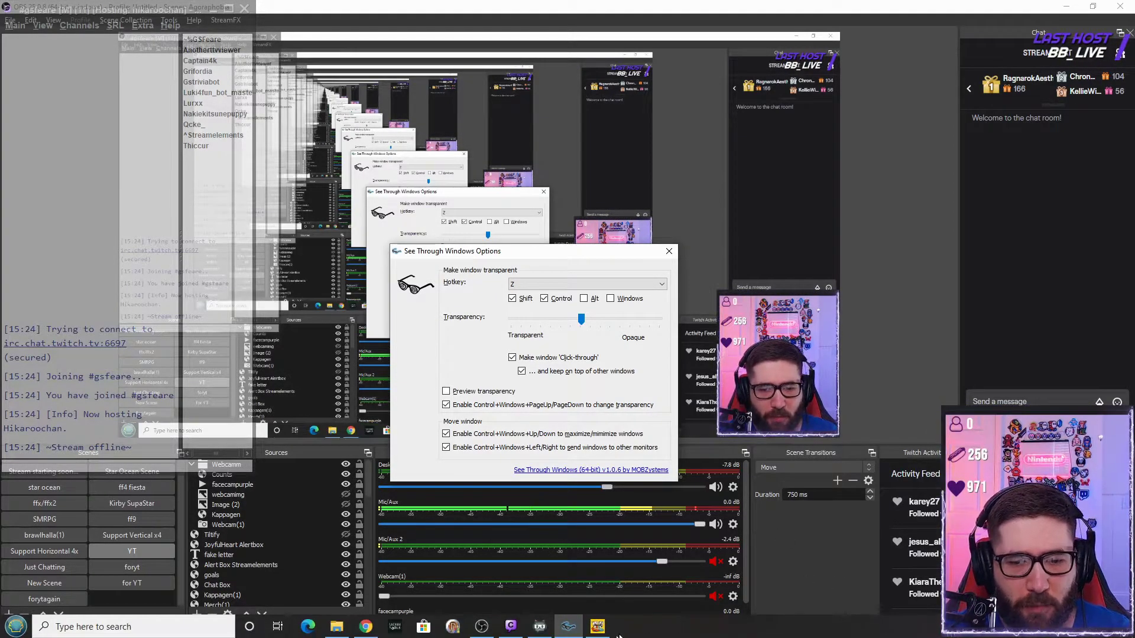
pyautogui.click(596, 627)
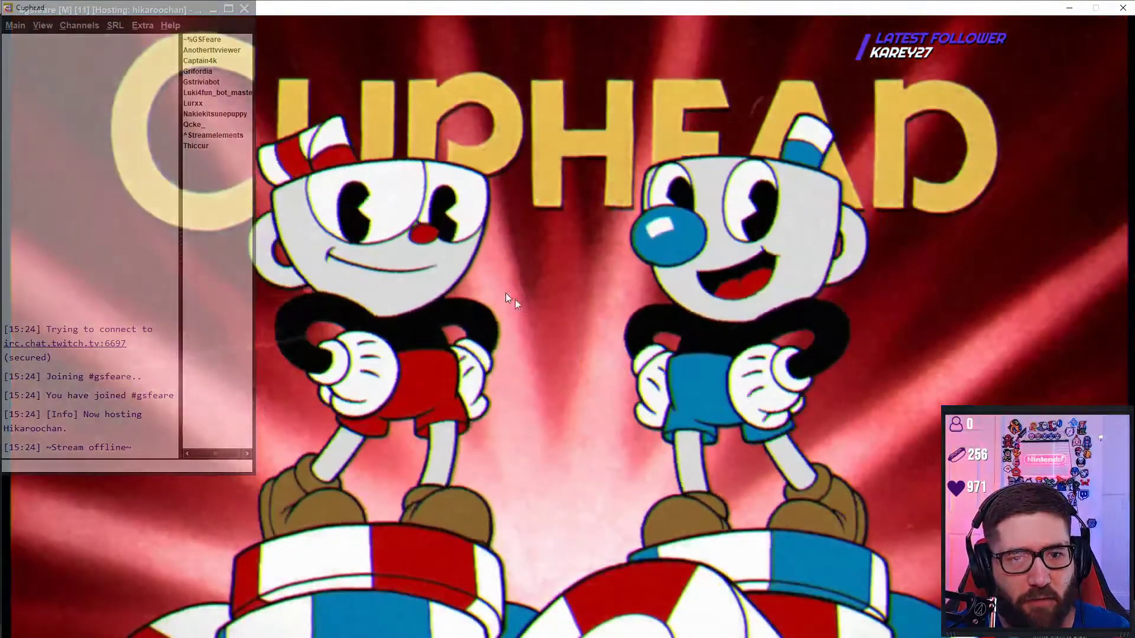
pyautogui.press('Return')
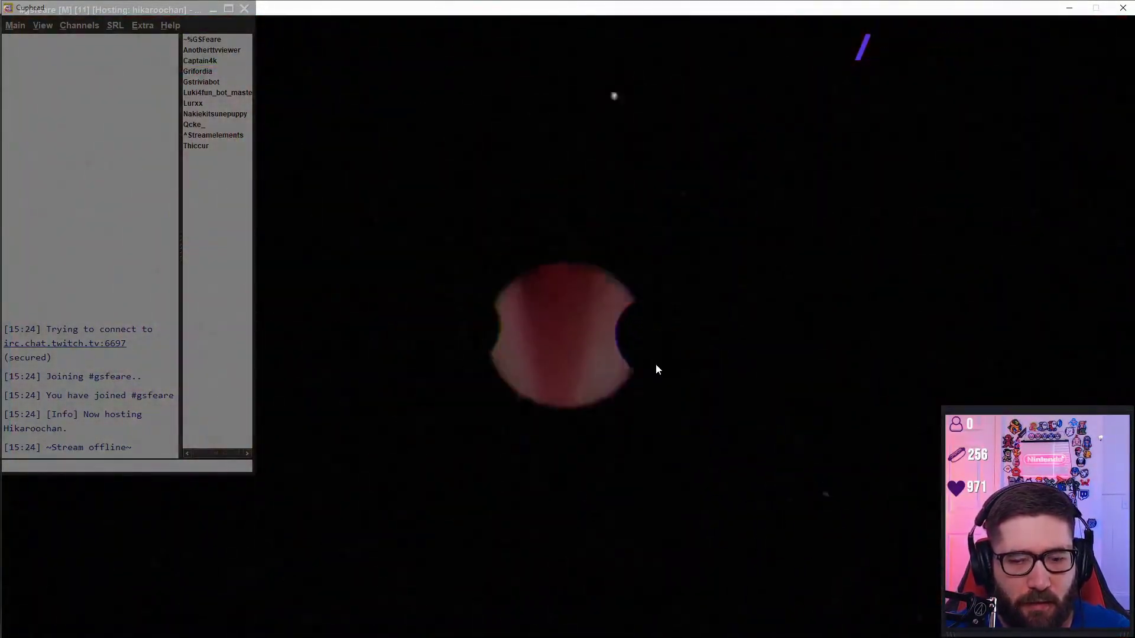